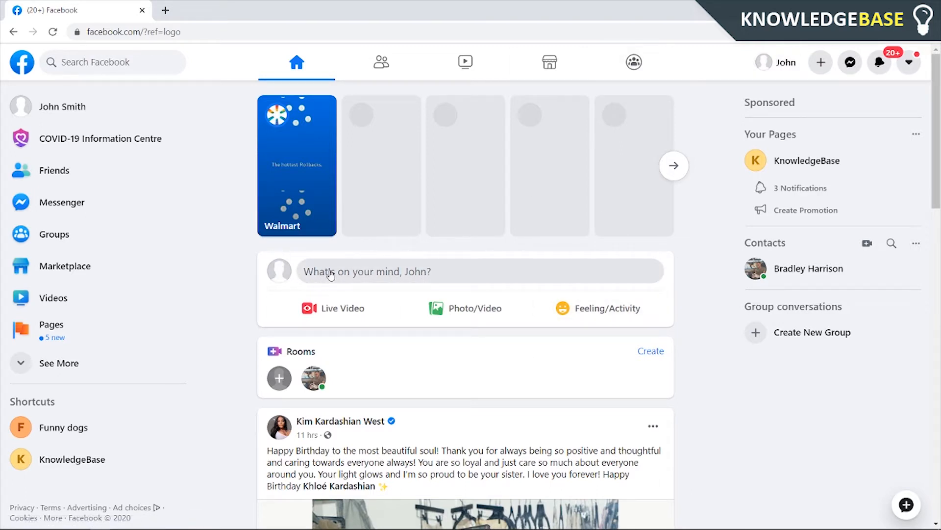
# Start a new post from the home feed and add a watch party to it.
pyautogui.click(409, 277)
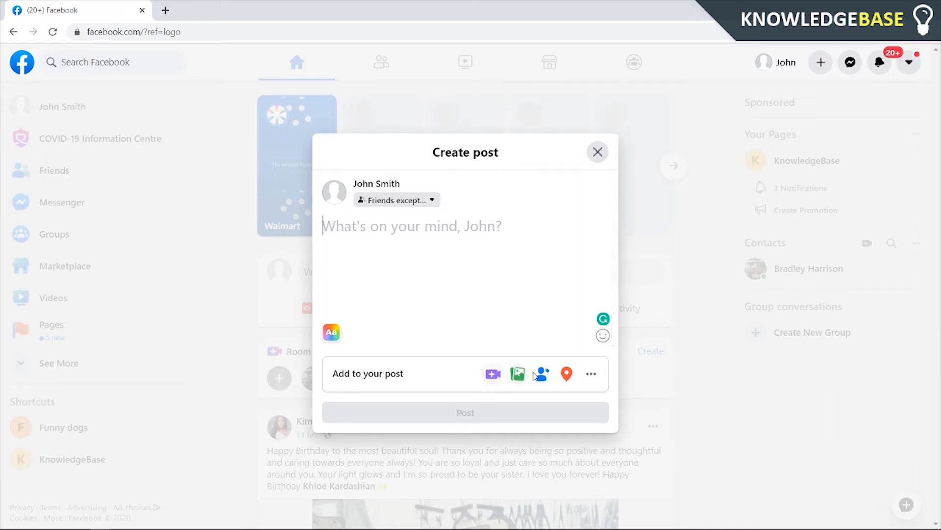
pyautogui.click(593, 375)
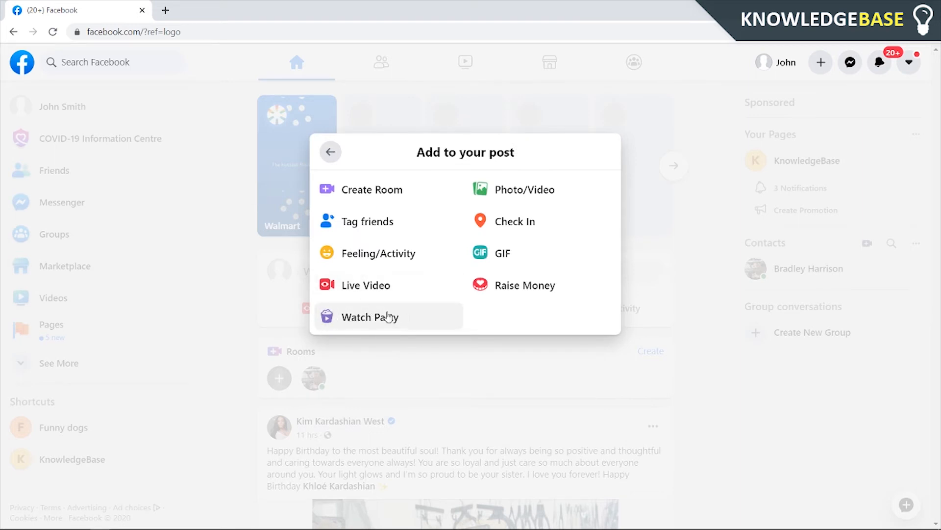
pyautogui.click(381, 322)
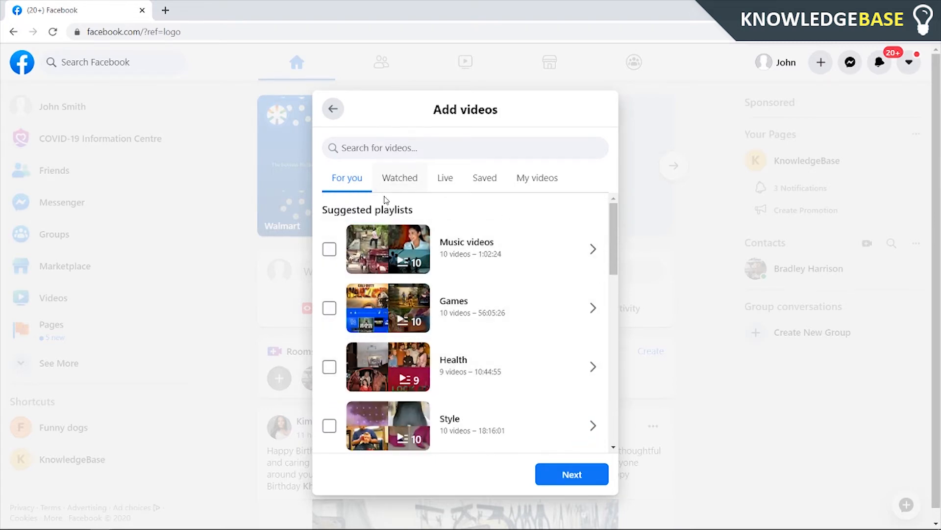
# Browse the available video categories, add the suggested Games playlist to the watch party and publish the post.
pyautogui.click(395, 183)
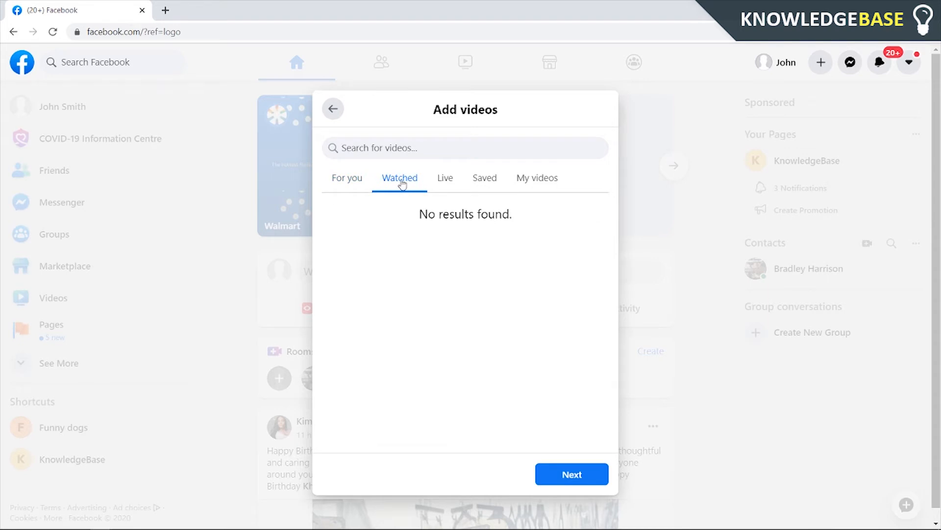
pyautogui.click(448, 189)
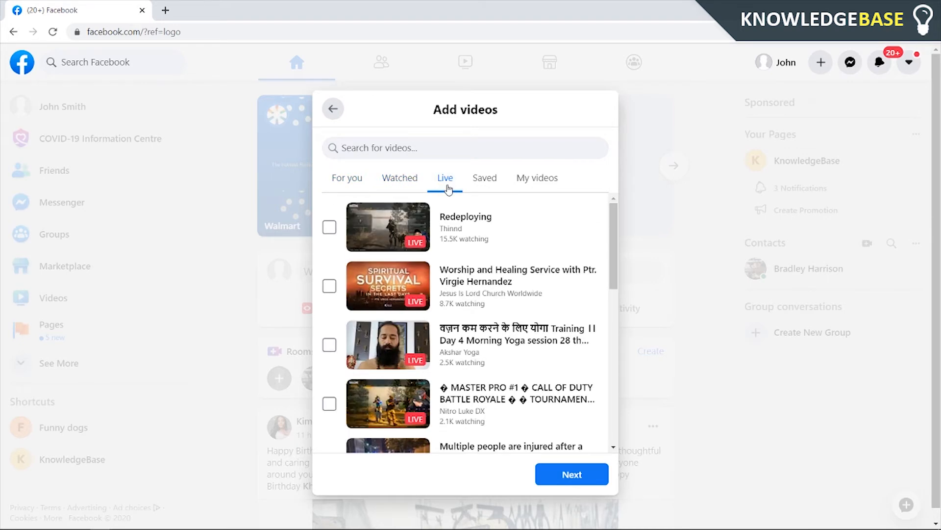
pyautogui.click(498, 181)
pyautogui.click(542, 184)
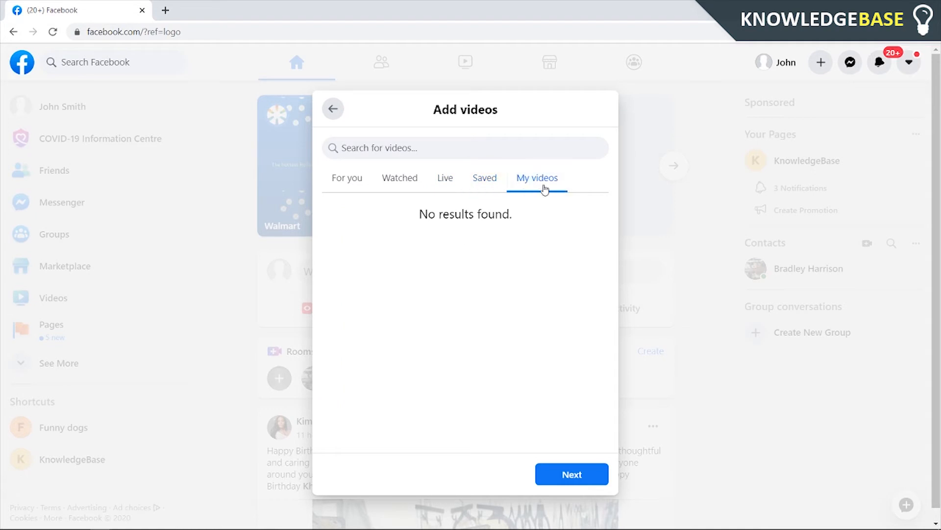
pyautogui.click(352, 190)
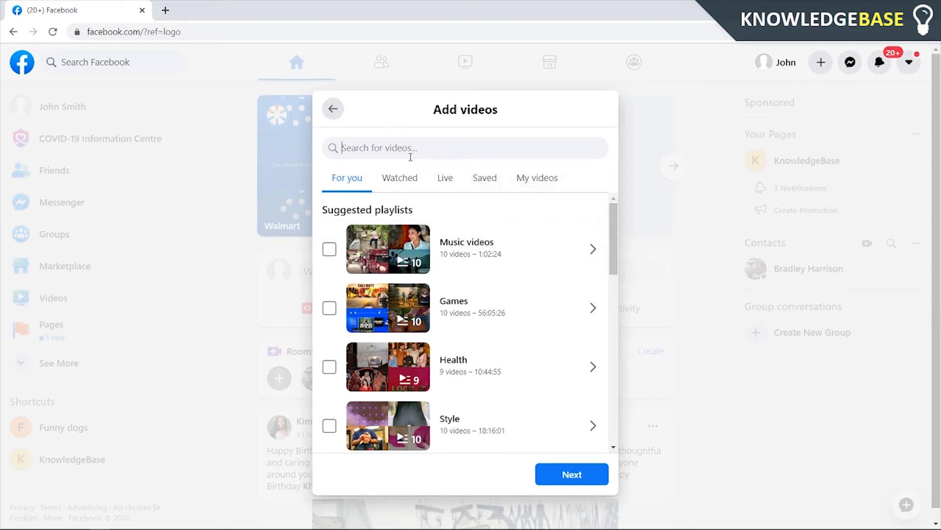
pyautogui.click(329, 307)
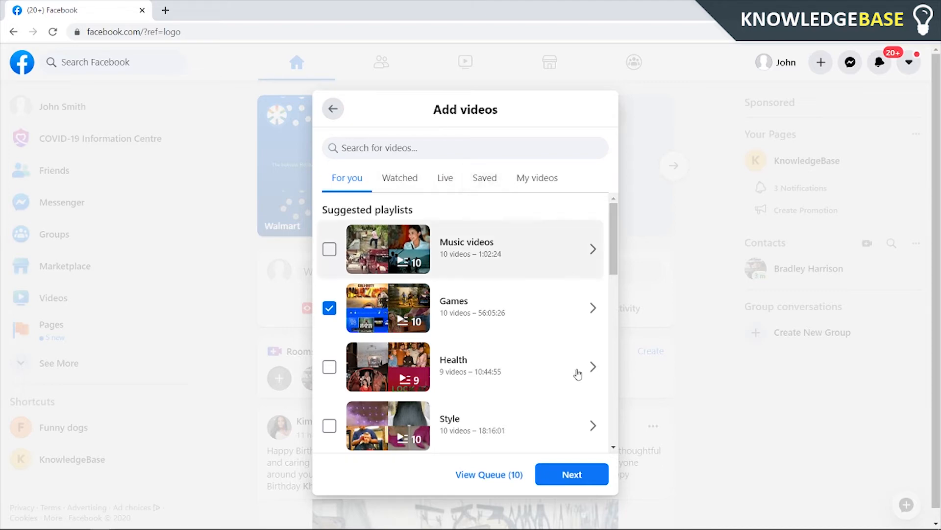
pyautogui.click(561, 479)
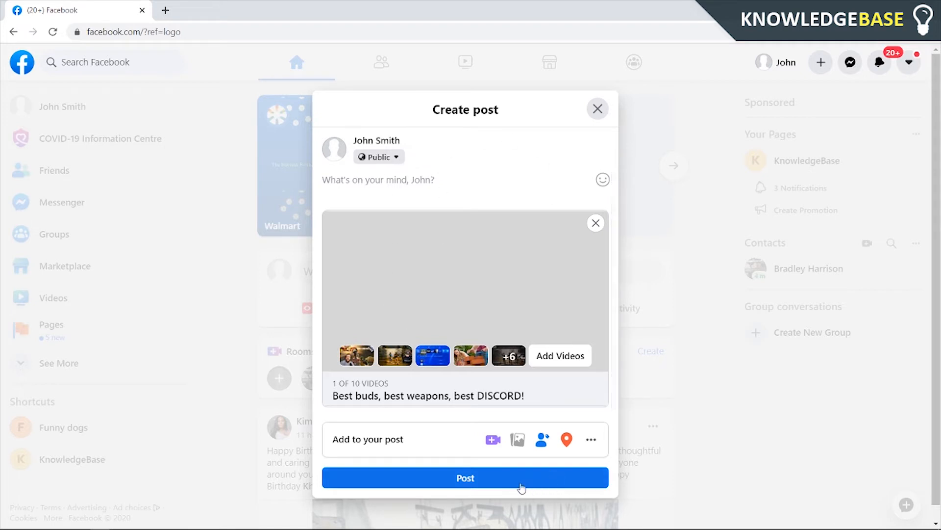
pyautogui.click(444, 478)
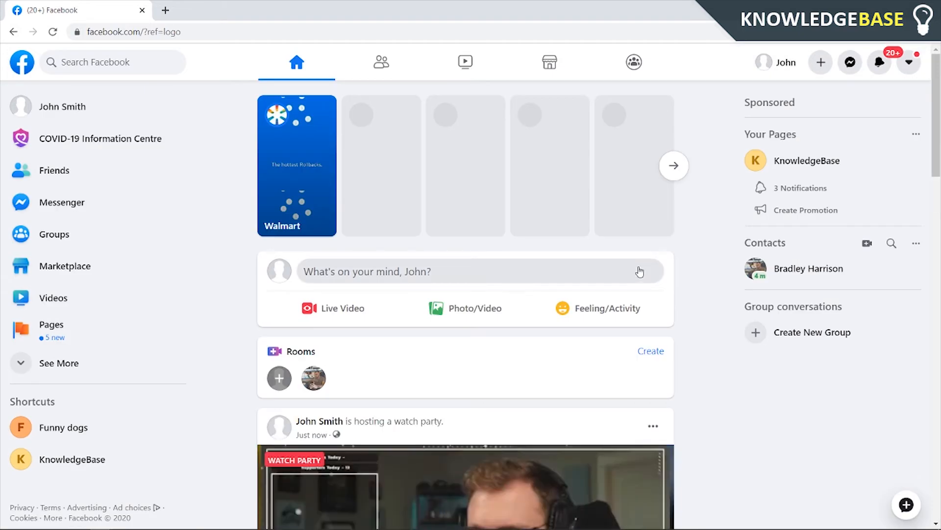
# Open the published watch party from the feed and pause its video.
pyautogui.scroll(-5, 637, 270)
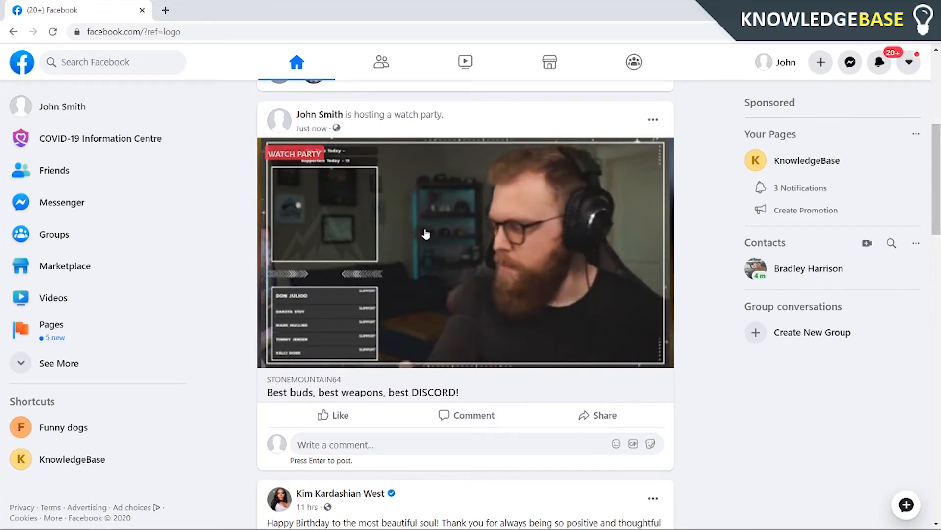
pyautogui.click(407, 181)
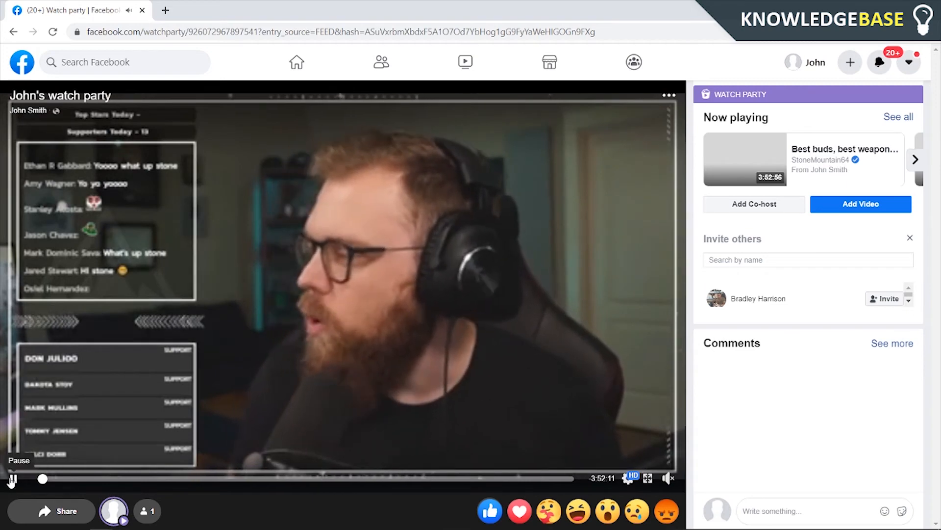
pyautogui.click(13, 478)
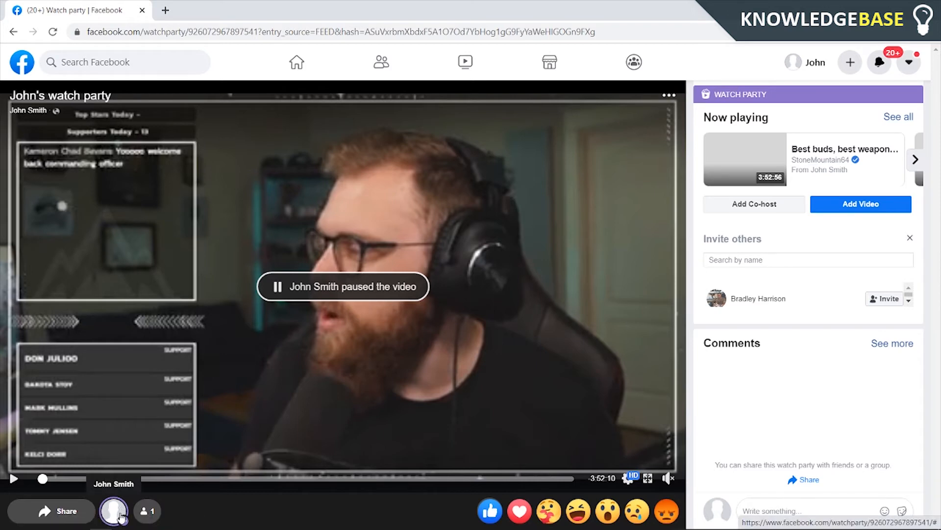
pyautogui.rightClick(49, 507)
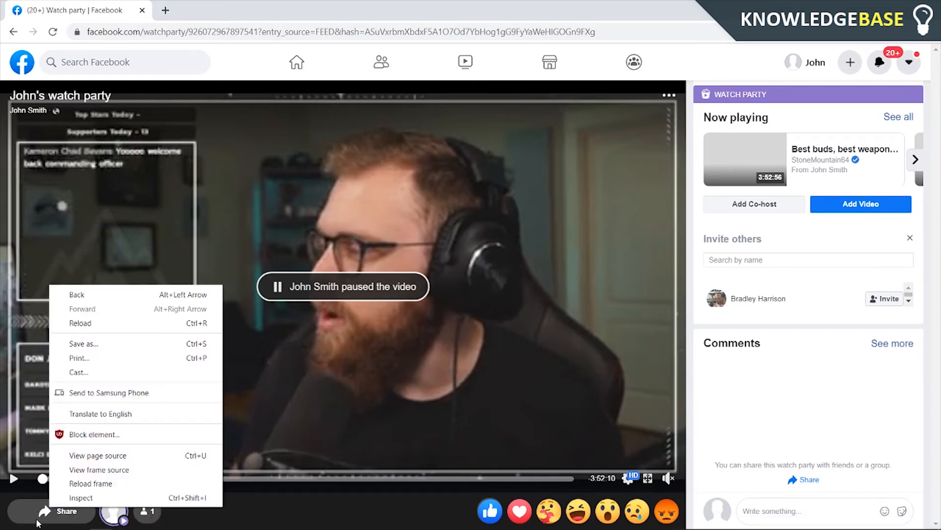
pyautogui.click(833, 418)
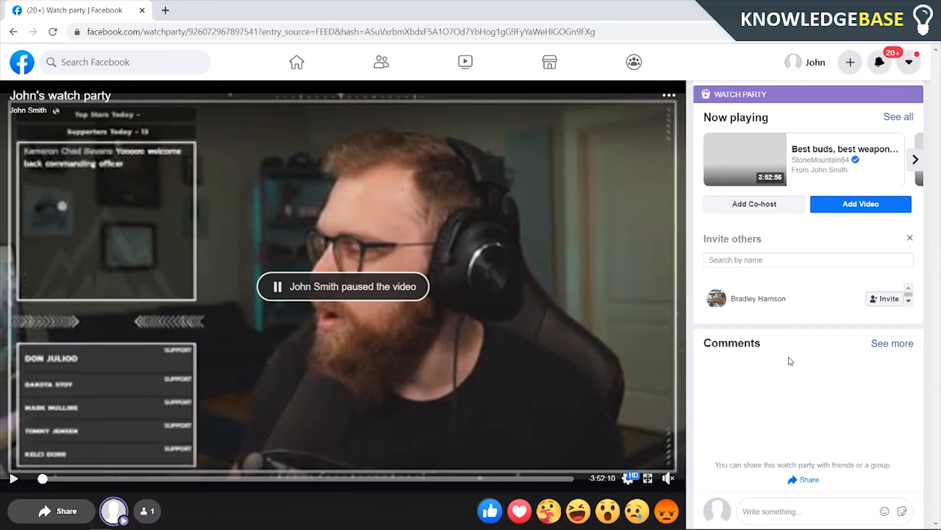
# Post the comment "hi" in the watch party.
pyautogui.click(772, 512)
pyautogui.write('Hi')
pyautogui.press('Return')
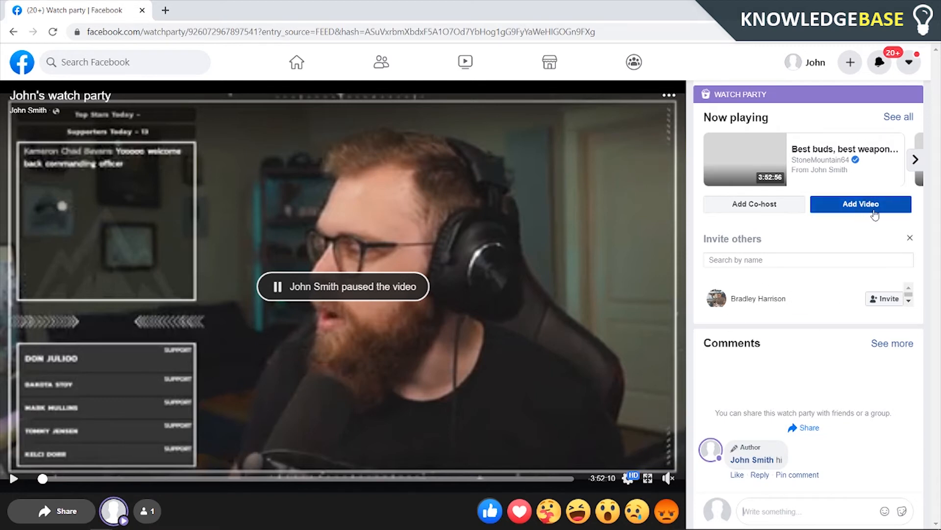
# View the video that is up next in the watch party's queue.
pyautogui.click(917, 166)
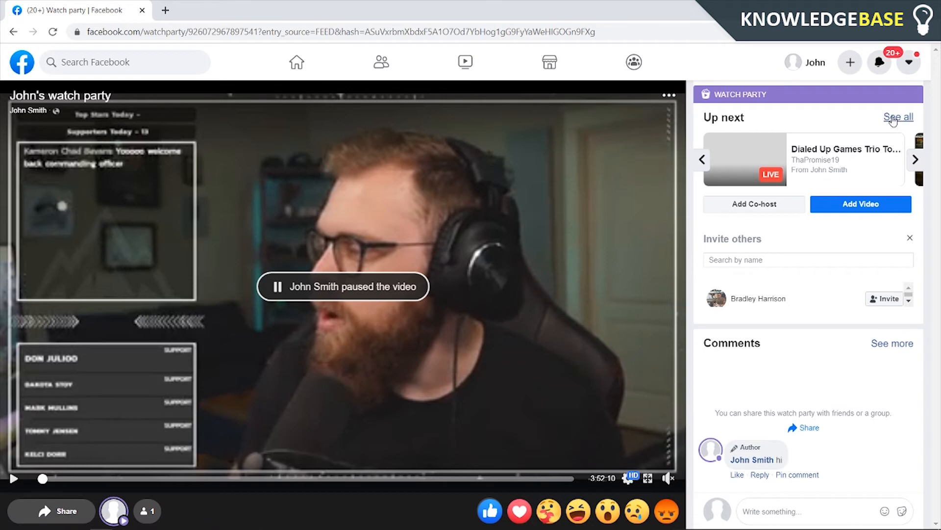
pyautogui.moveTo(771, 119); pyautogui.dragTo(703, 119)
pyautogui.click(321, 324)
# End the watch party for everyone and close its summary.
pyautogui.click(667, 96)
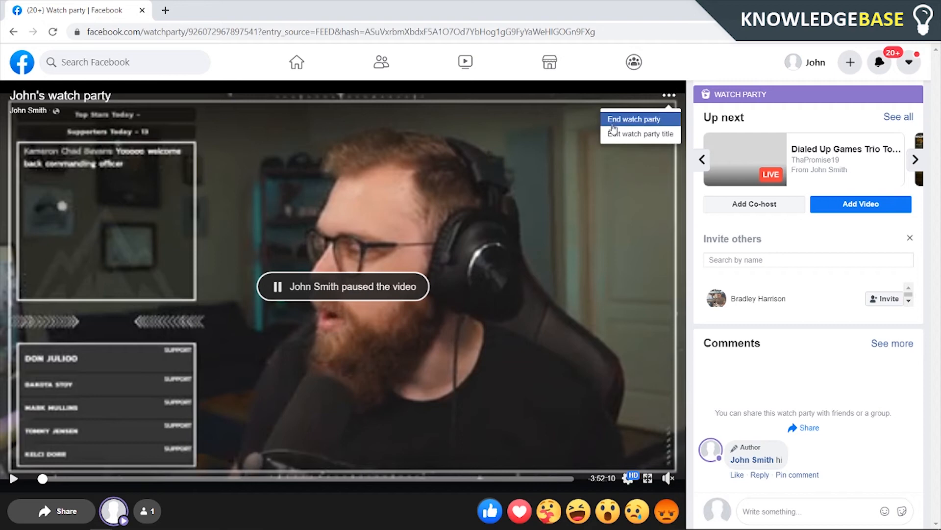
pyautogui.click(643, 119)
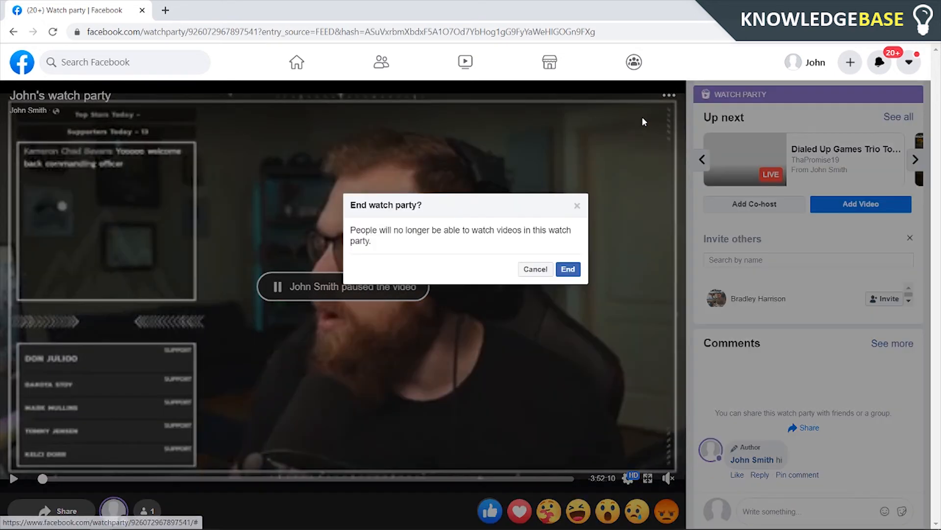
pyautogui.click(569, 266)
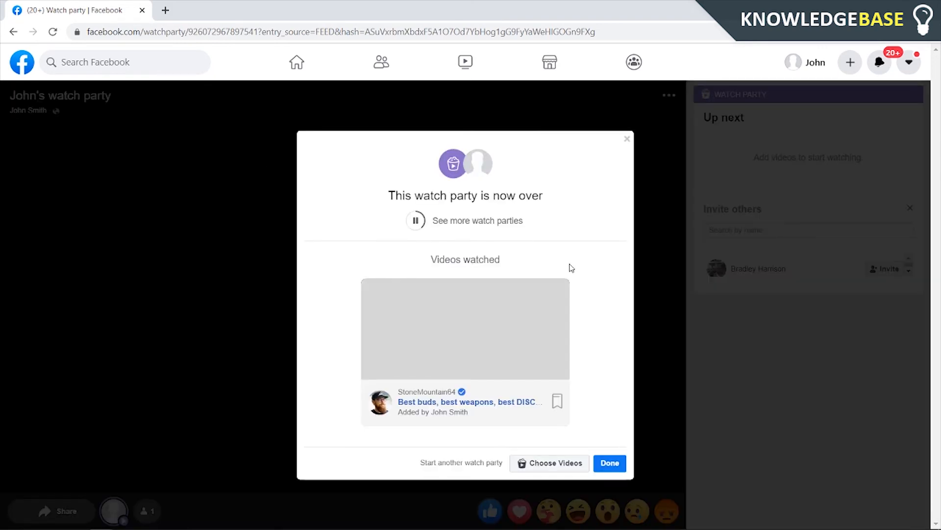
pyautogui.click(608, 462)
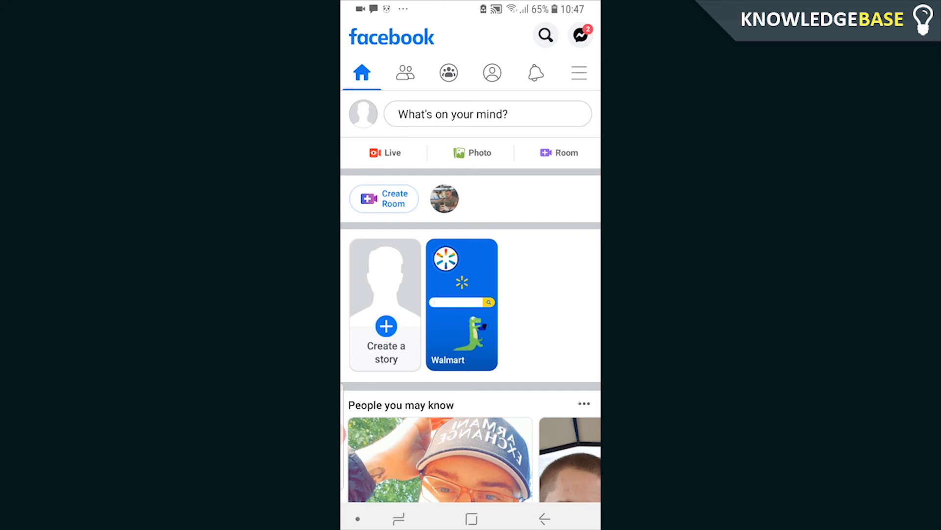
# Switch to the Facebook mobile app, start a new post with a watch party and open its video selection.
pyautogui.click(488, 114)
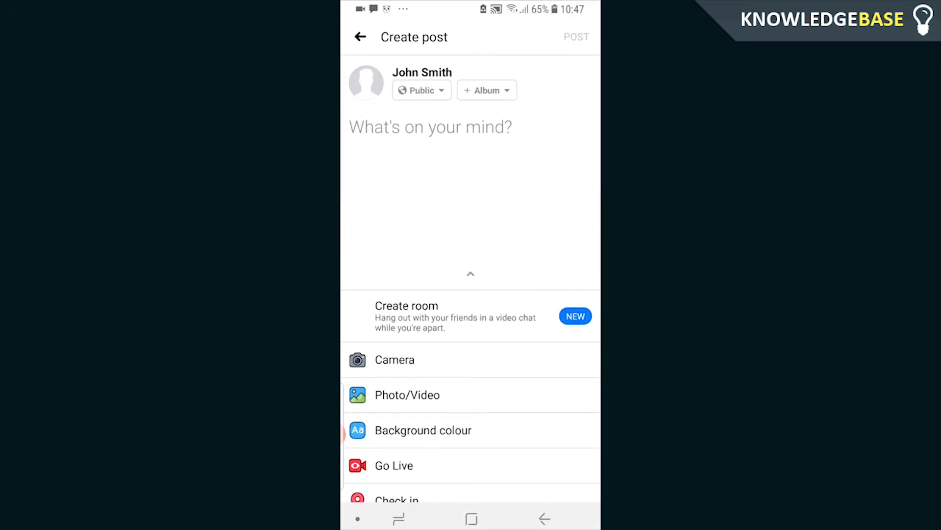
pyautogui.moveTo(471, 430); pyautogui.dragTo(470, 277)
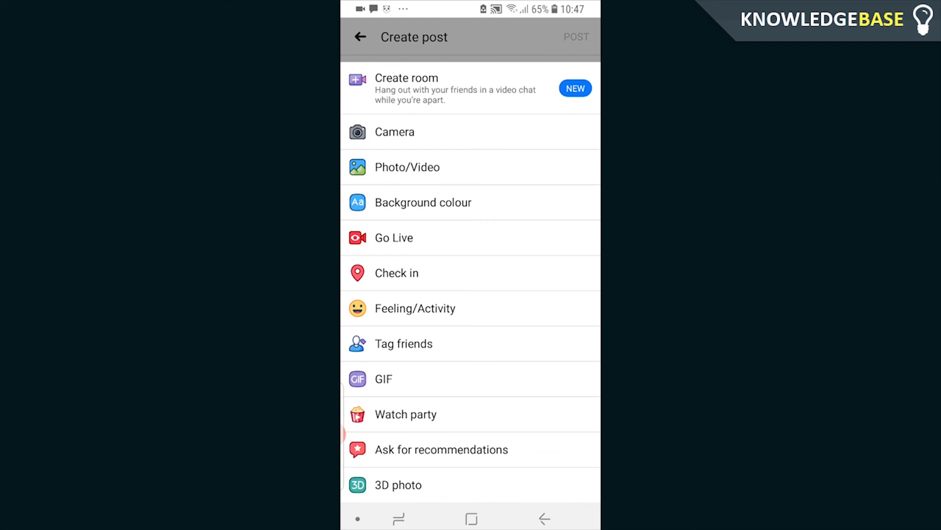
pyautogui.click(406, 414)
pyautogui.click(471, 204)
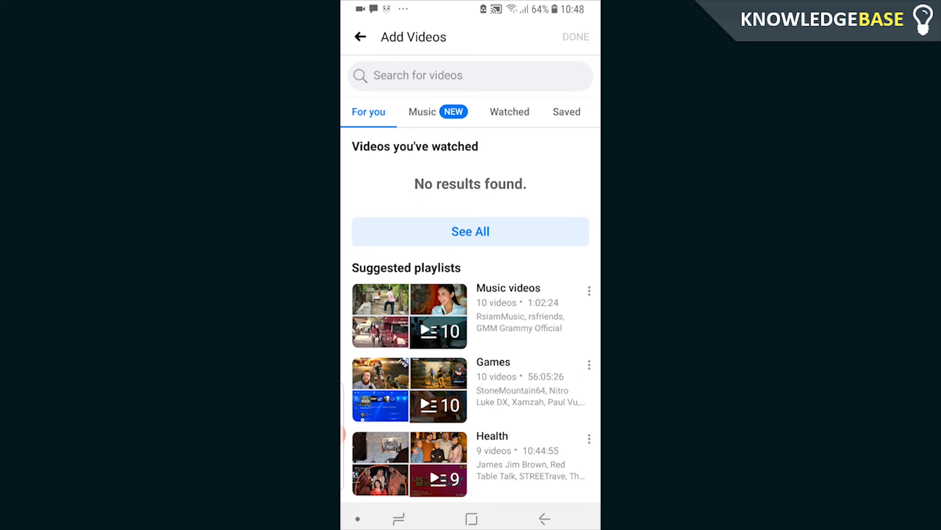
# Add the suggested Games playlist to the watch party's queue and publish the post from the phone.
pyautogui.hscroll(5, 470, 111)
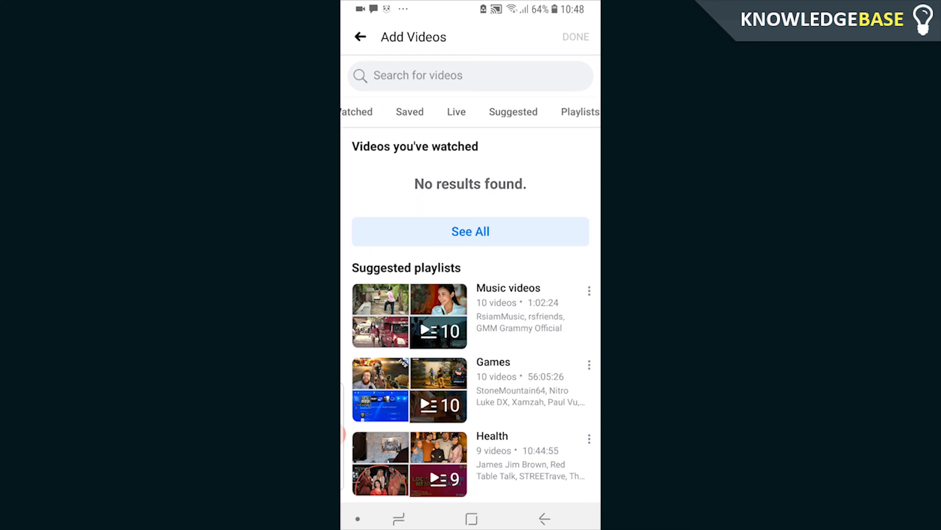
pyautogui.click(510, 376)
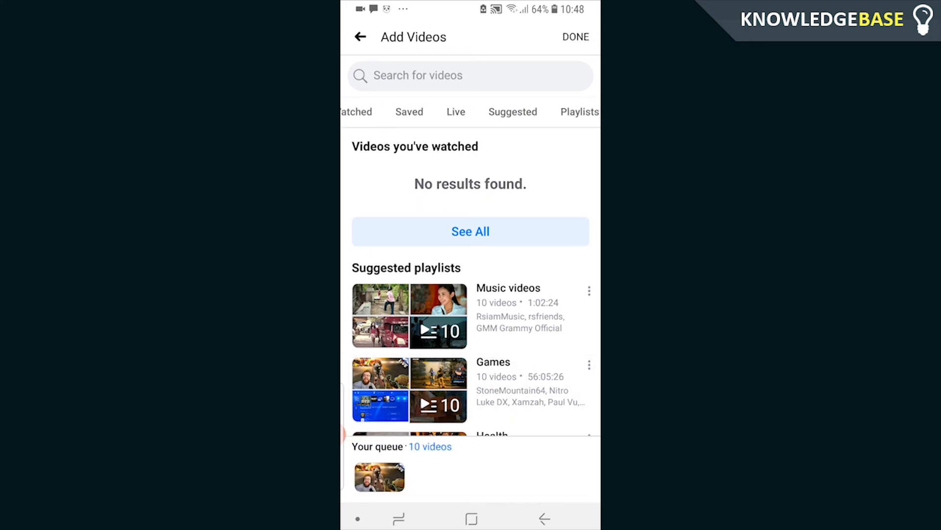
pyautogui.click(589, 365)
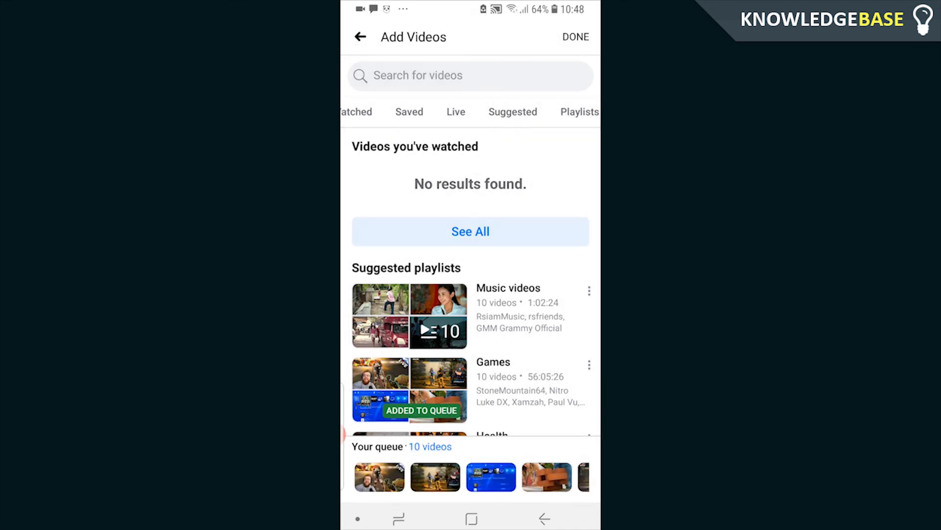
pyautogui.click(576, 37)
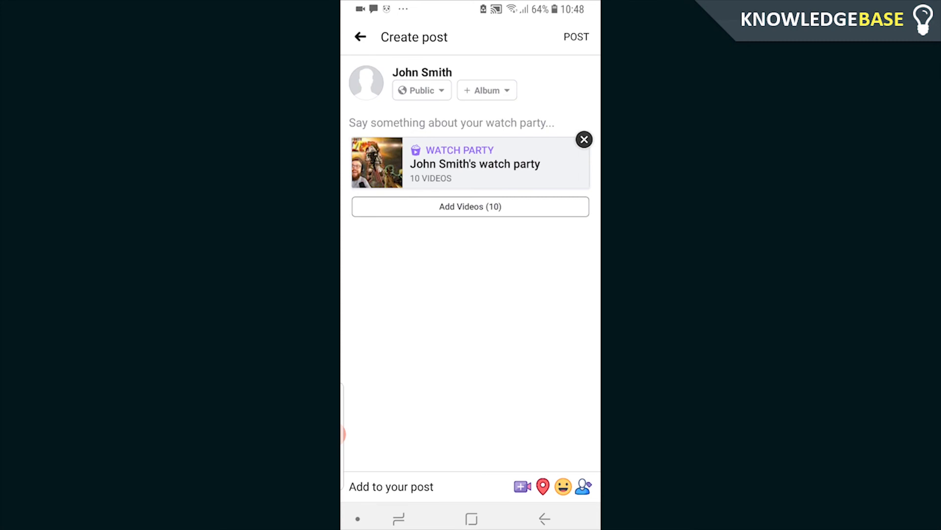
pyautogui.click(576, 36)
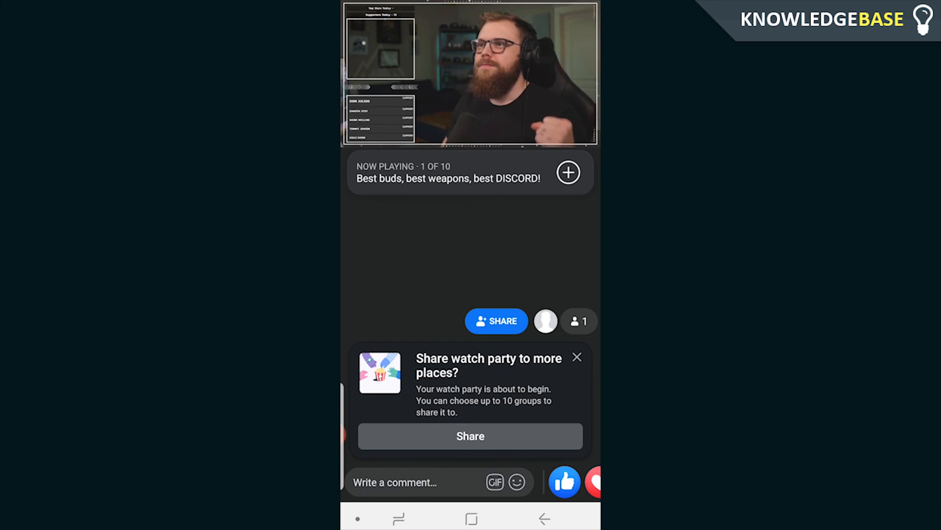
# Dismiss the suggestion to share to more places, and leave the watch party by minimising and closing its player.
pyautogui.click(578, 357)
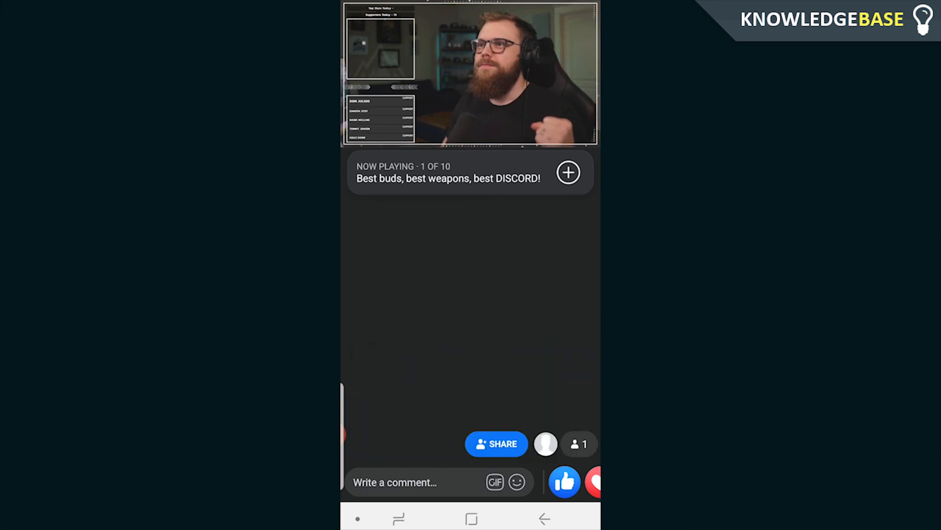
pyautogui.click(471, 83)
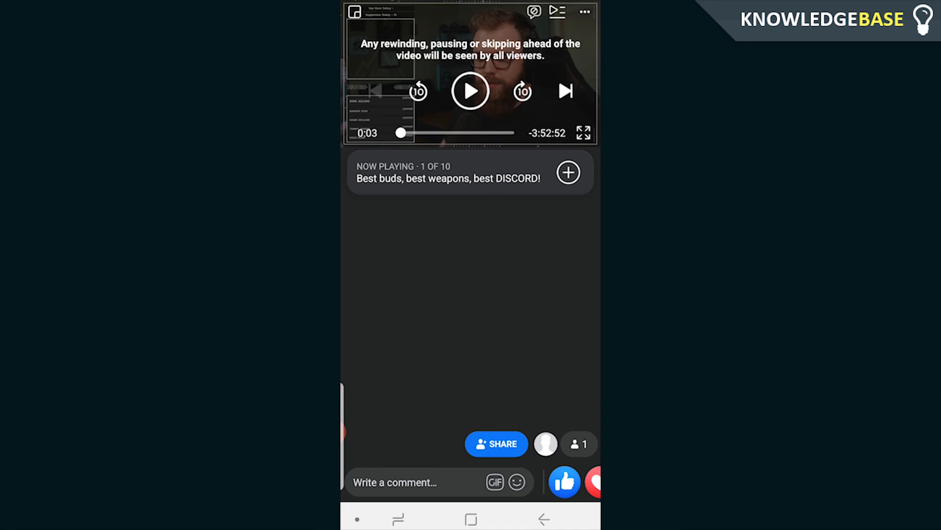
pyautogui.click(355, 11)
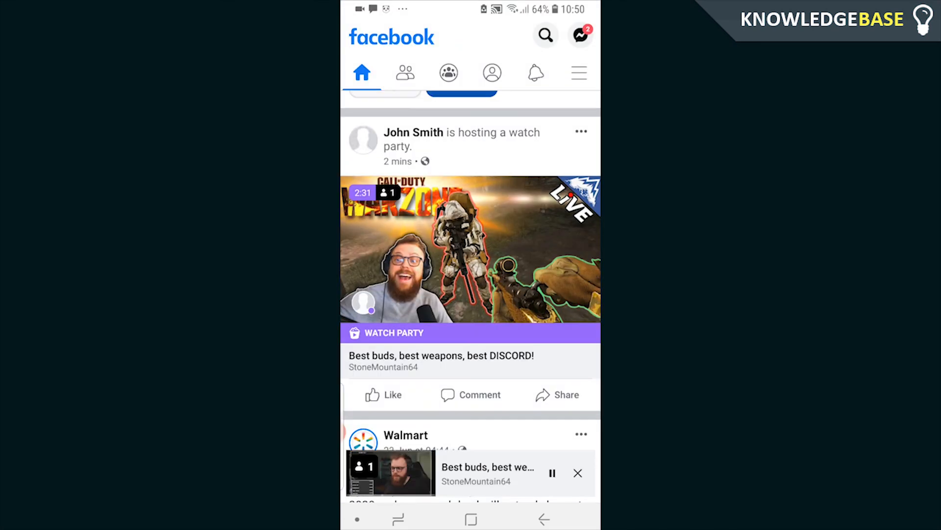
pyautogui.click(578, 474)
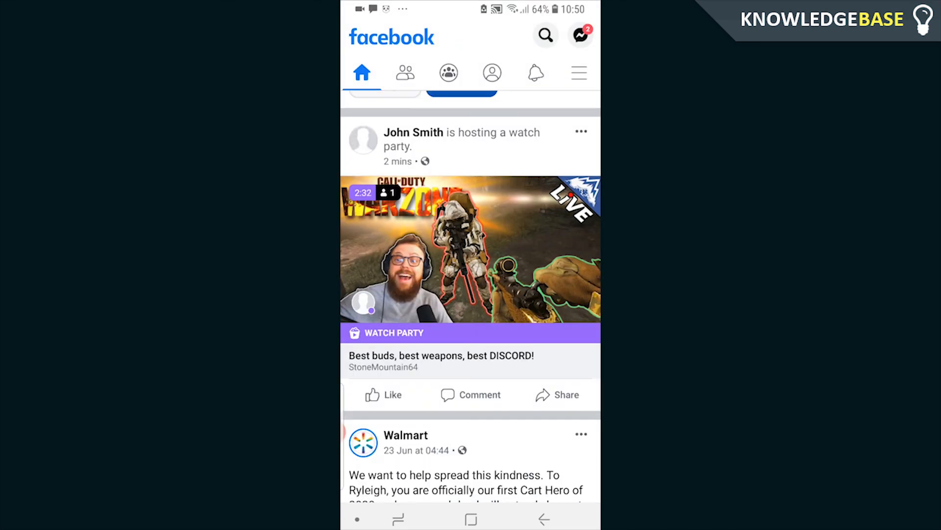
# Delete the watch party post from the mobile news feed.
pyautogui.scroll(2, 471, 294)
pyautogui.scroll(-1, 471, 295)
pyautogui.click(581, 163)
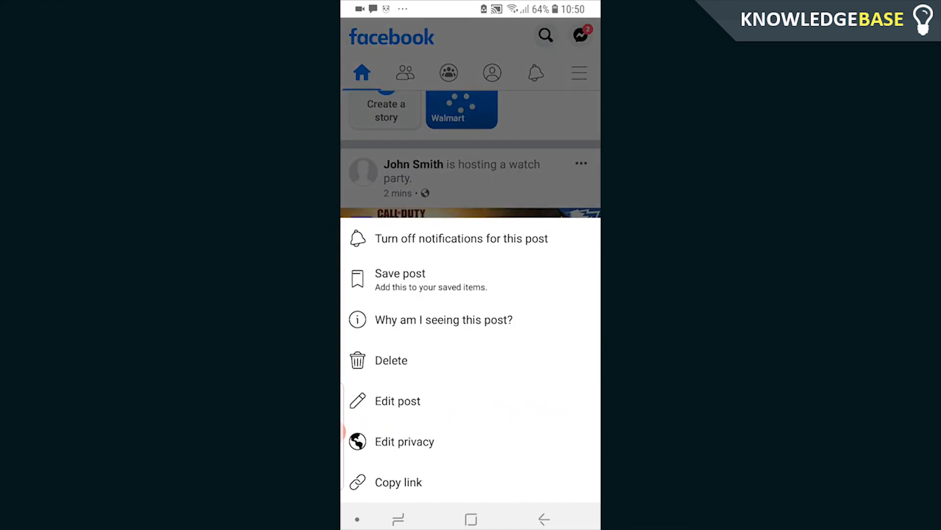
pyautogui.click(392, 360)
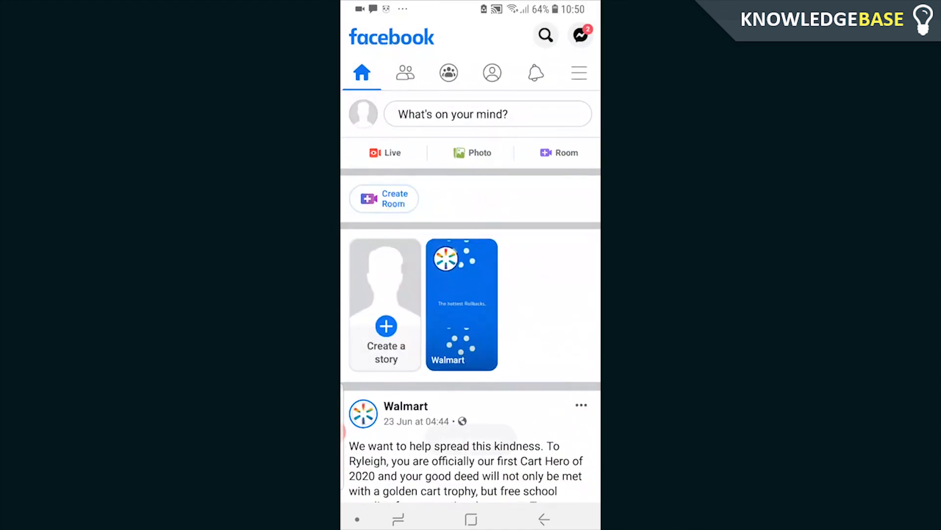